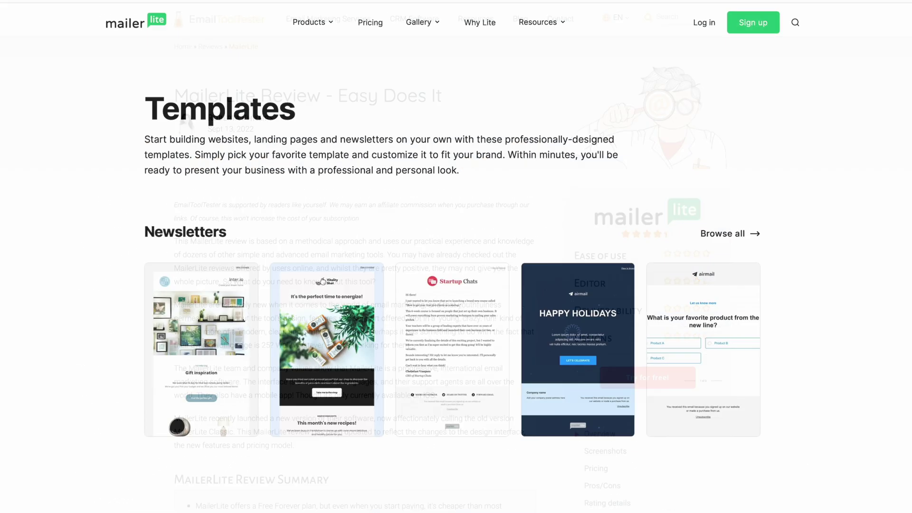
Scroll through the public Newsletters and Landing pages template listings.
scroll(456, 266, "down", 10)
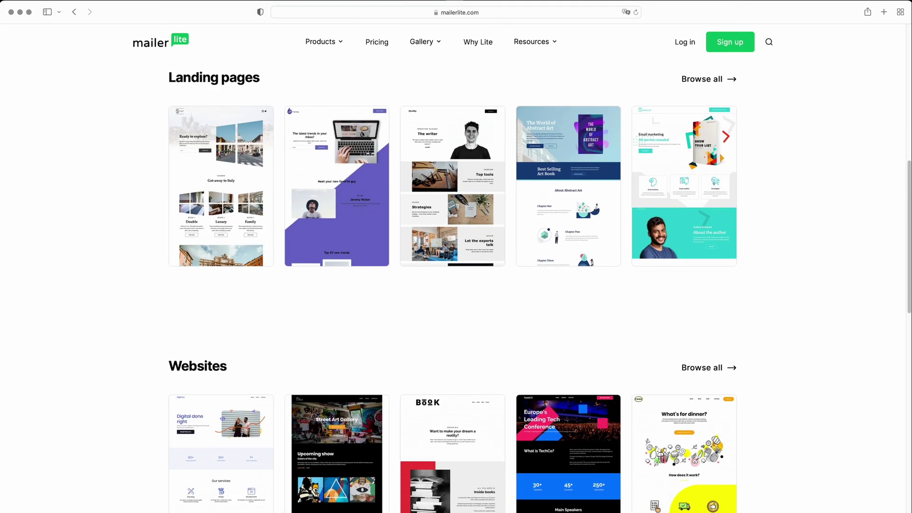
scroll(456, 285, "down", 2)
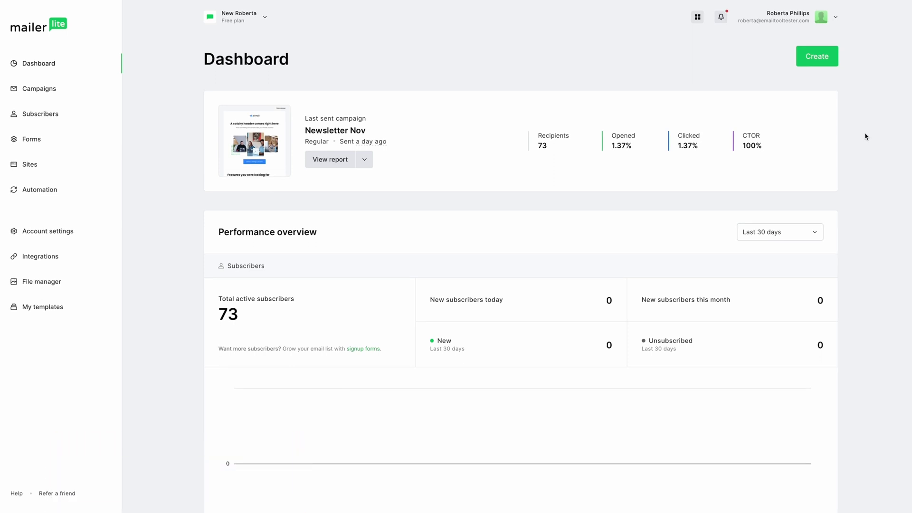
Start a new regular email campaign from the Dashboard's Create menu.
left_click(827, 62)
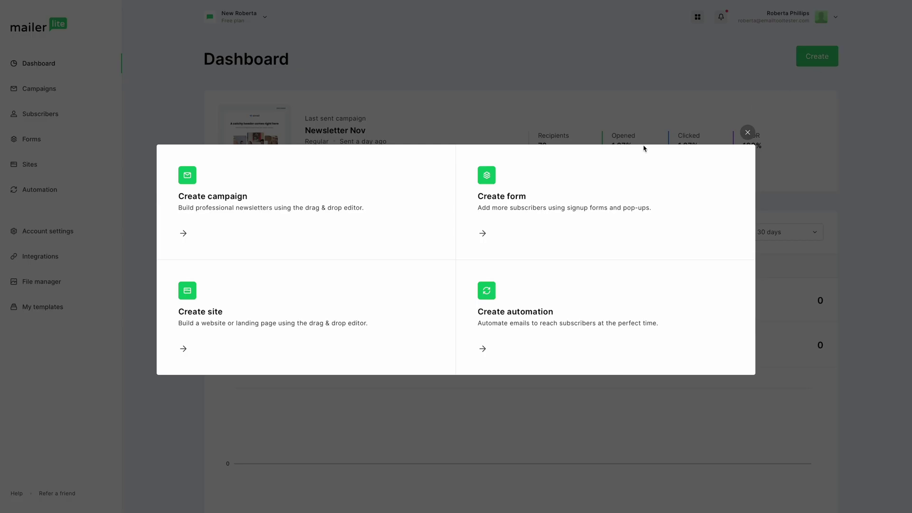
left_click(290, 211)
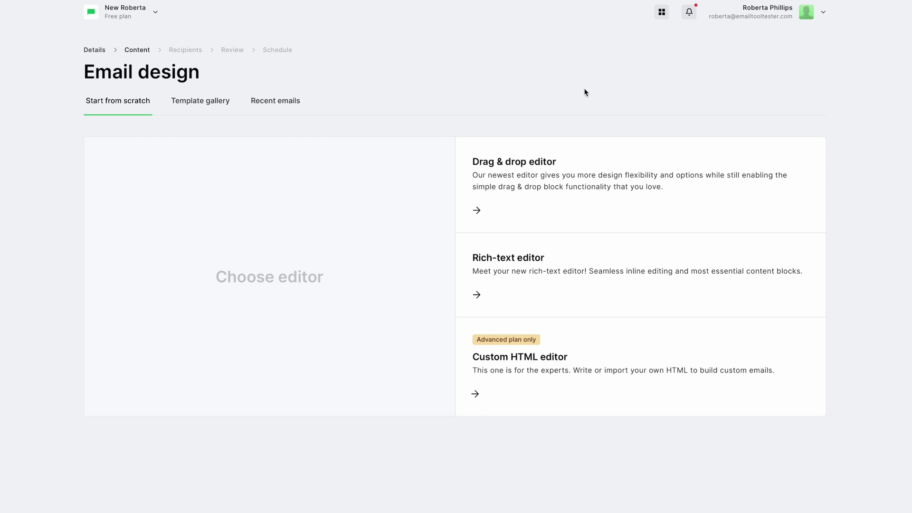
Browse the template gallery categories, then return to the from-scratch editor choices.
left_click(210, 100)
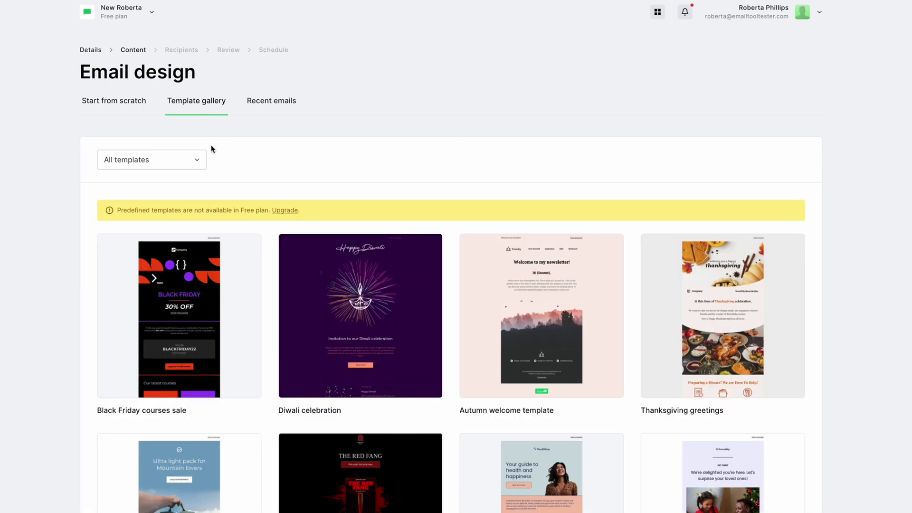
left_click(199, 167)
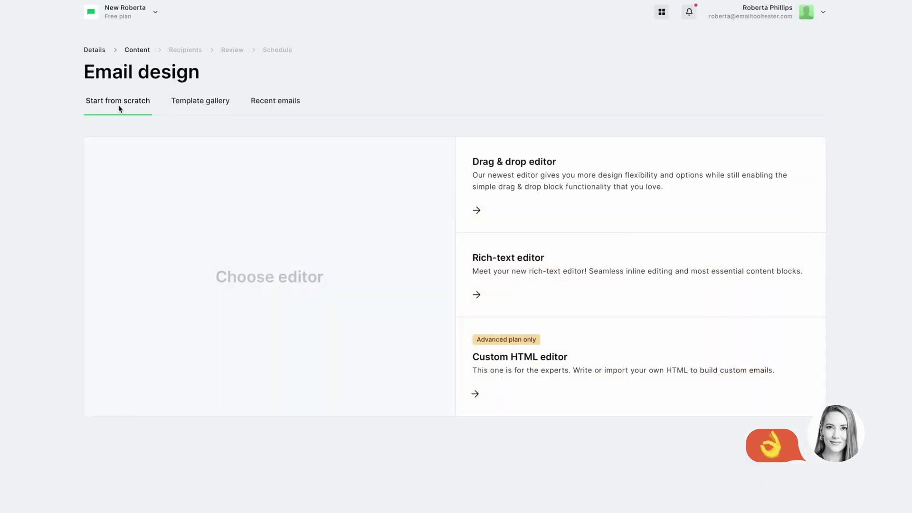
mouse_move(553, 152)
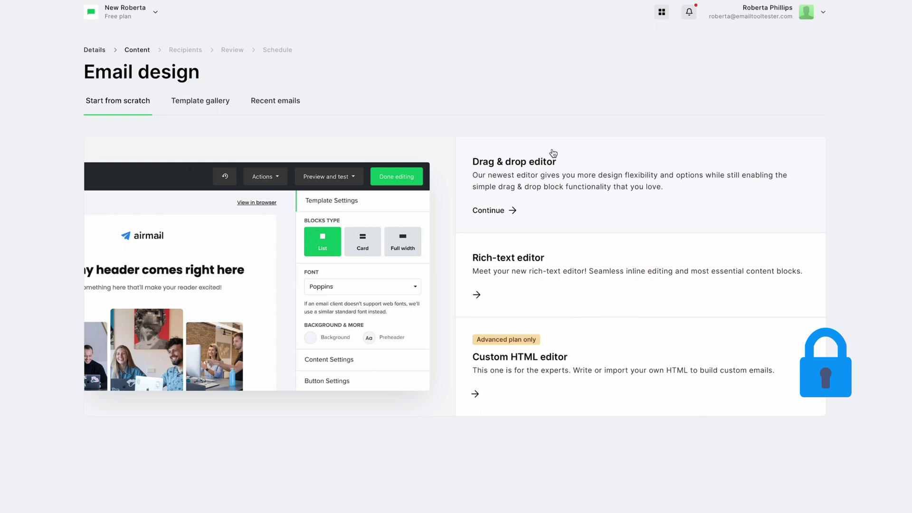
Open the email in the drag & drop editor and look through its blocks sidebar.
left_click(546, 150)
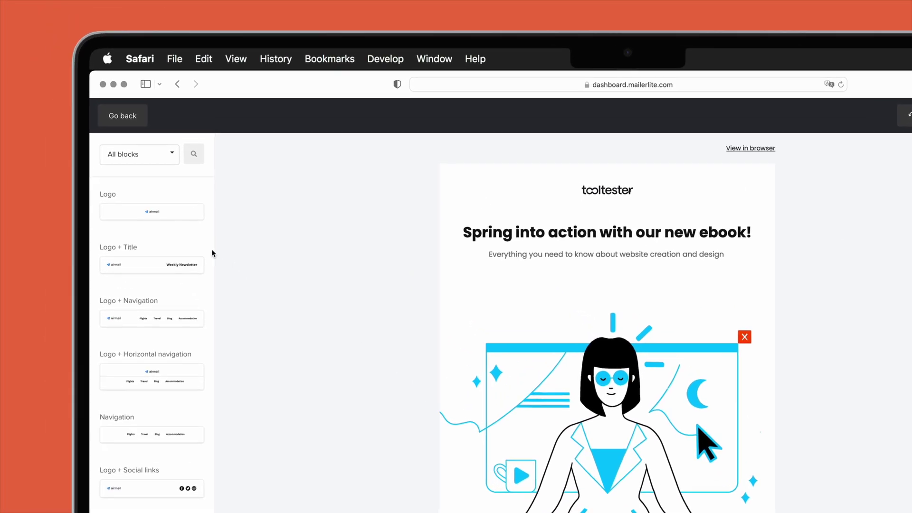
scroll(211, 253, "down", 6)
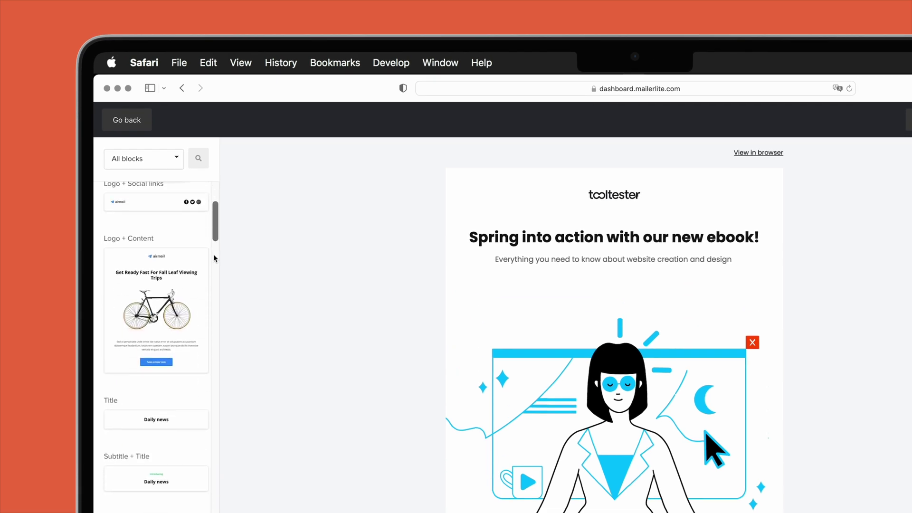
scroll(213, 257, "up", 5)
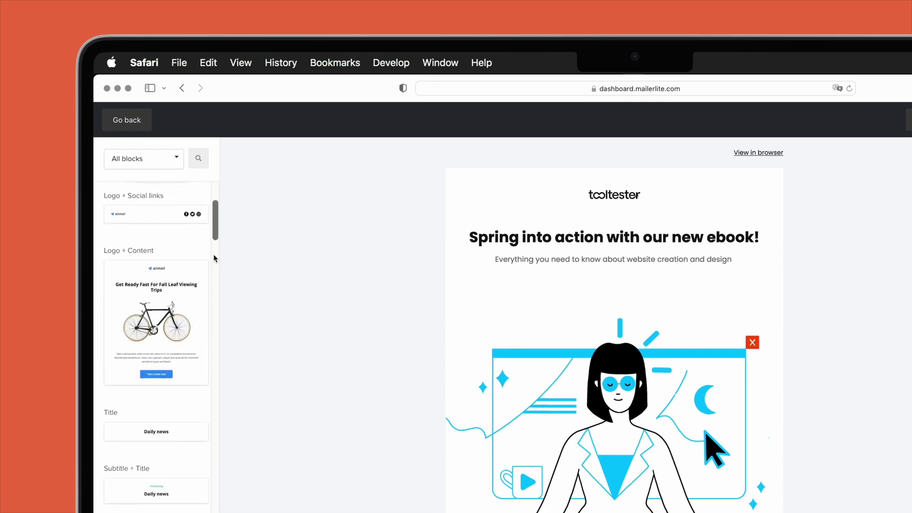
scroll(213, 257, "up", 5)
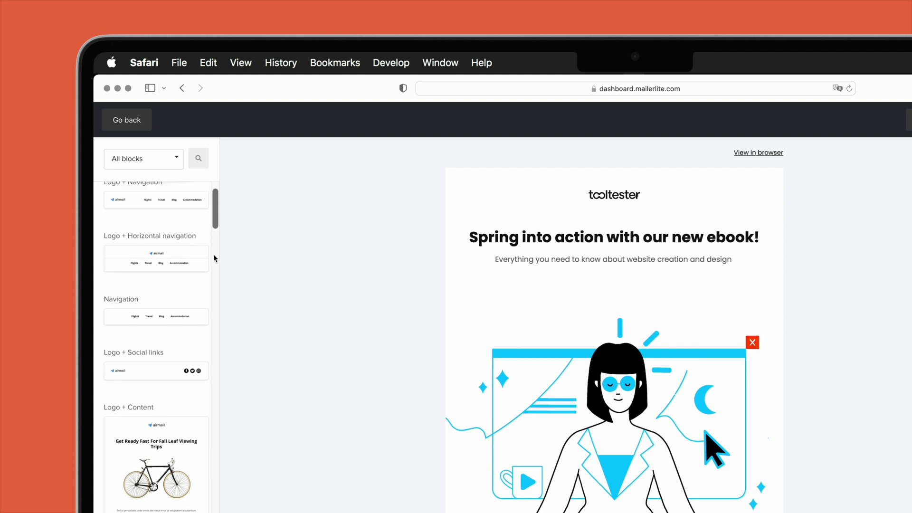
Filter the block library to E-commerce blocks and bring up Preview and test.
left_click(160, 159)
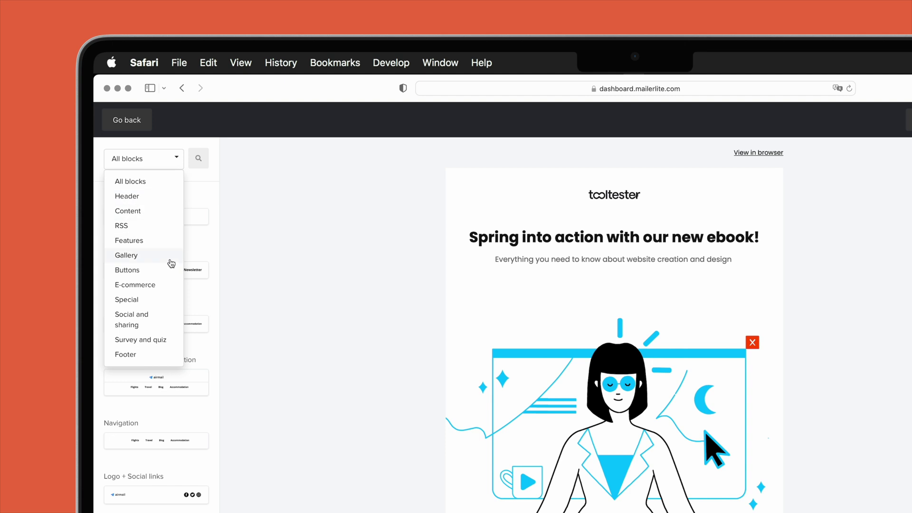
left_click(153, 285)
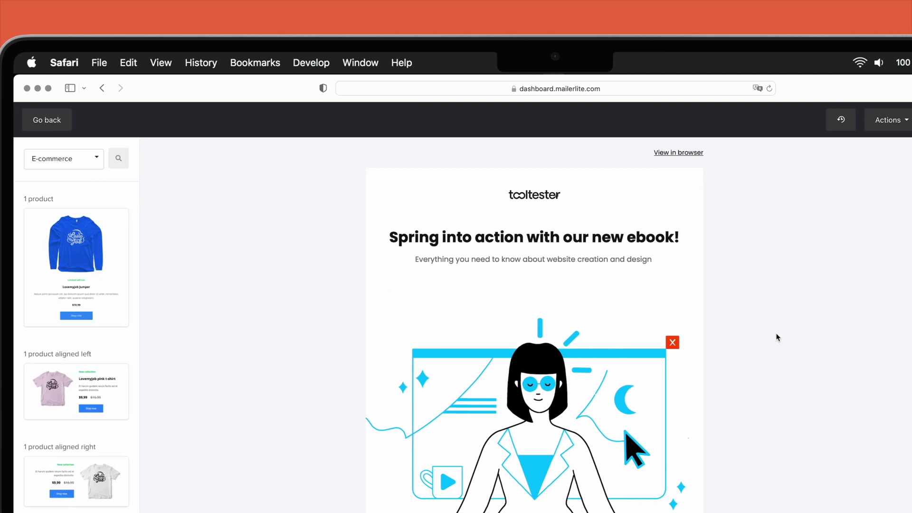
left_click(843, 123)
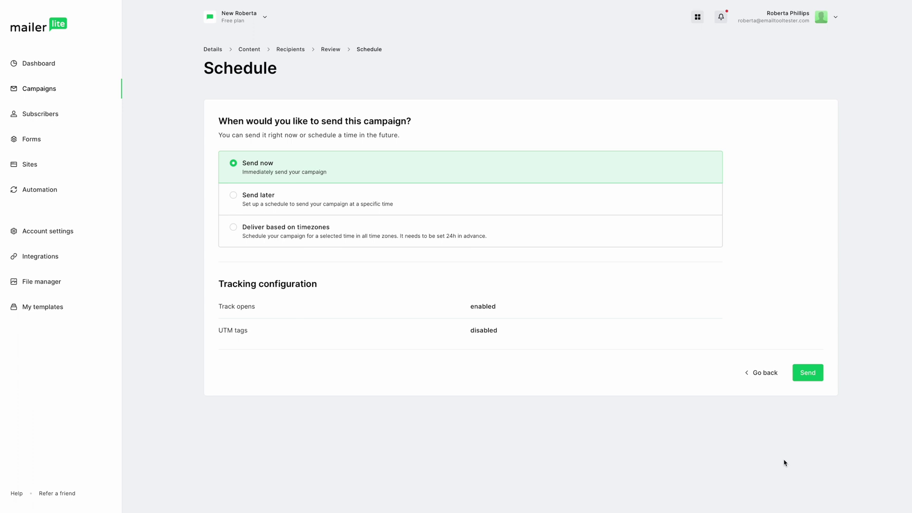
Set the campaign to Send later on 2022-11-08, 12:00 Europe/Madrid, then go to Forms.
left_click(253, 201)
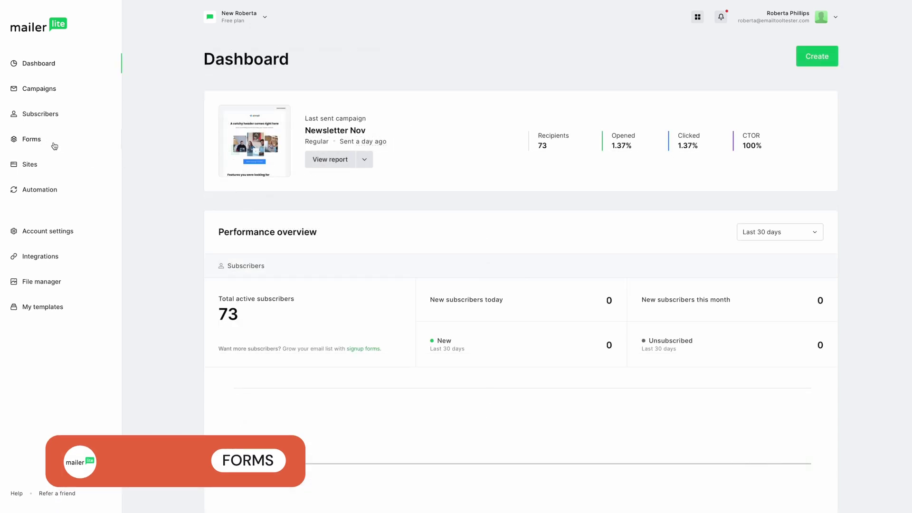
left_click(50, 144)
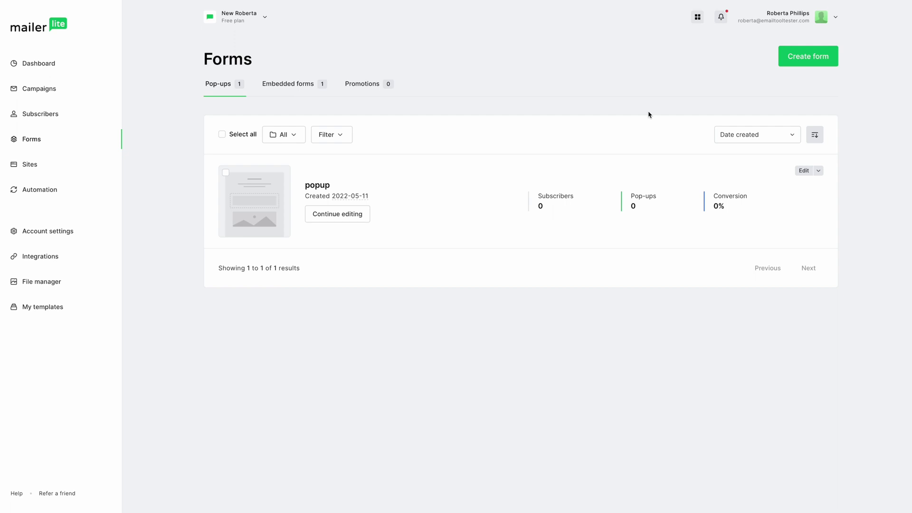
Create a pop-up form from the Co-working space template and review its Behavior settings.
left_click(816, 62)
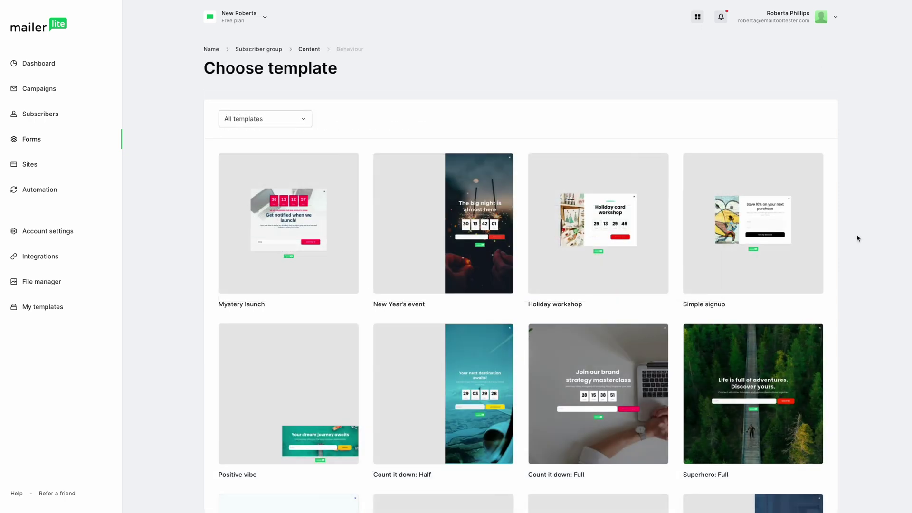
scroll(858, 238, "down", 5)
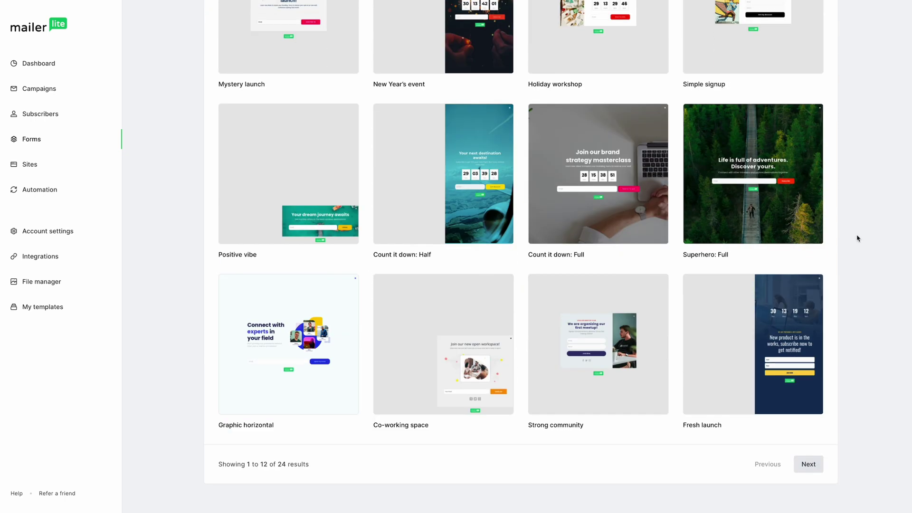
left_click(446, 358)
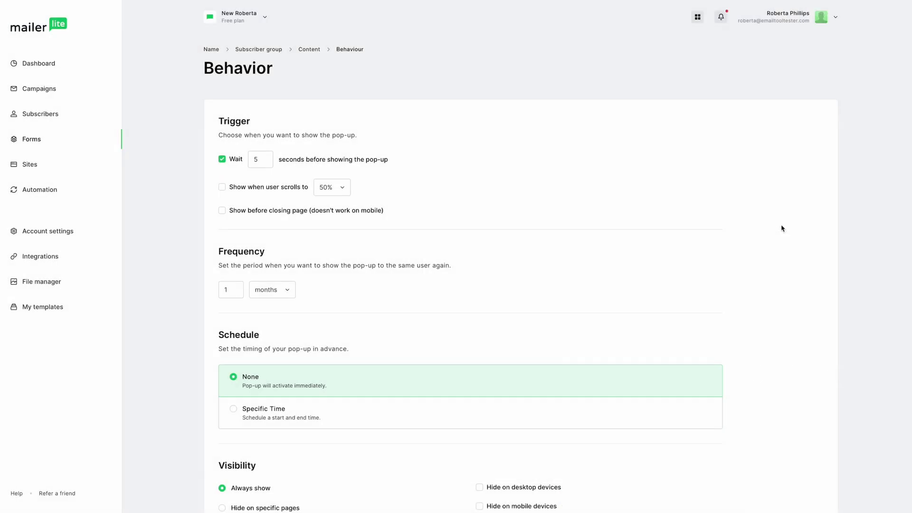
scroll(782, 229, "down", 3)
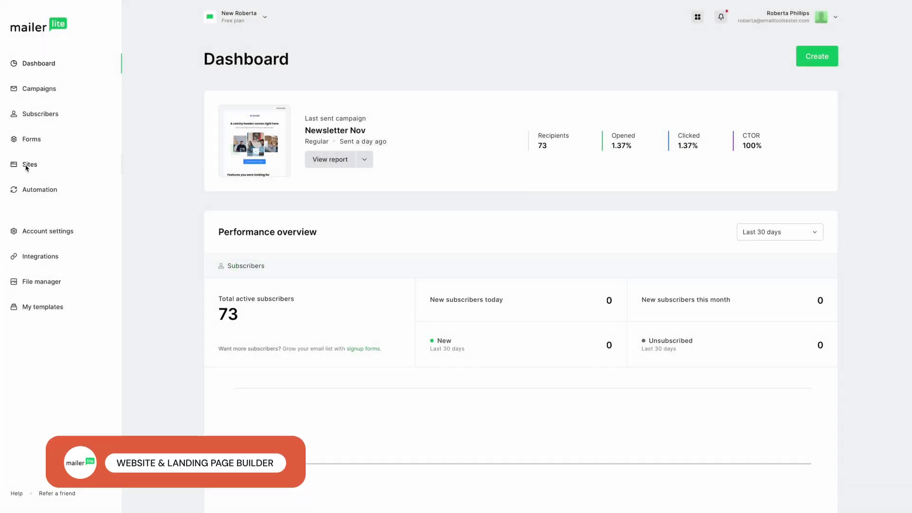
Create a new landing page and switch its contact form to the Success message view.
left_click(26, 166)
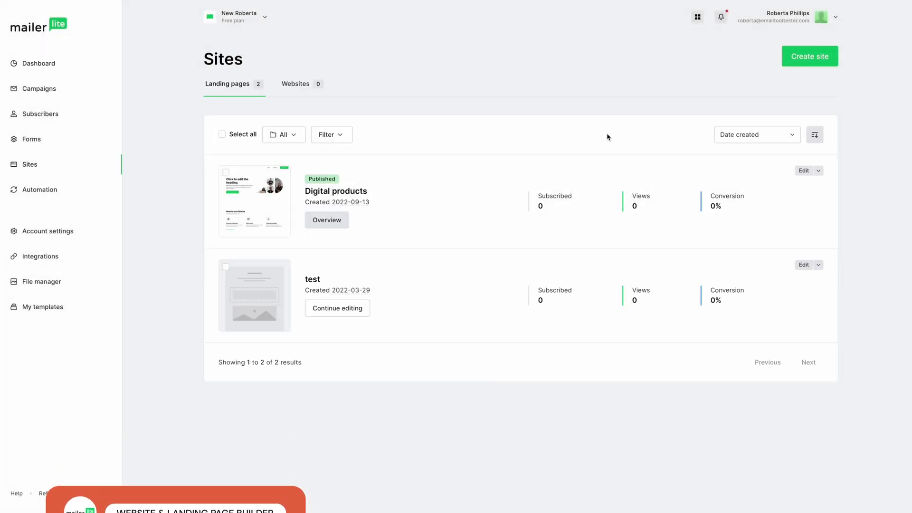
left_click(804, 64)
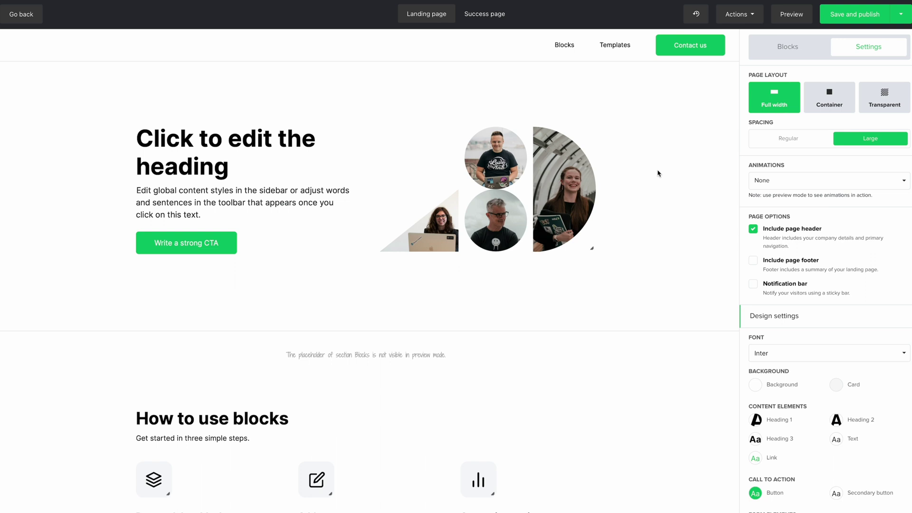
scroll(658, 173, "down", 9)
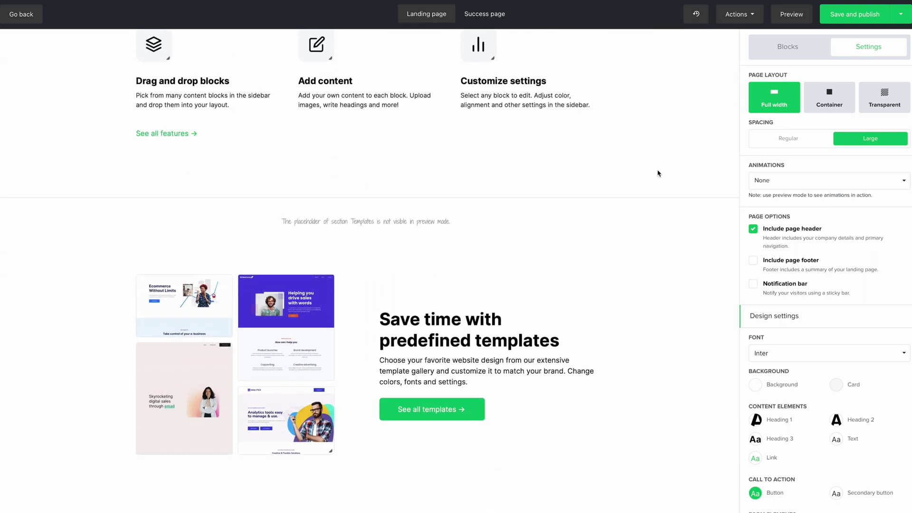
scroll(658, 173, "down", 5)
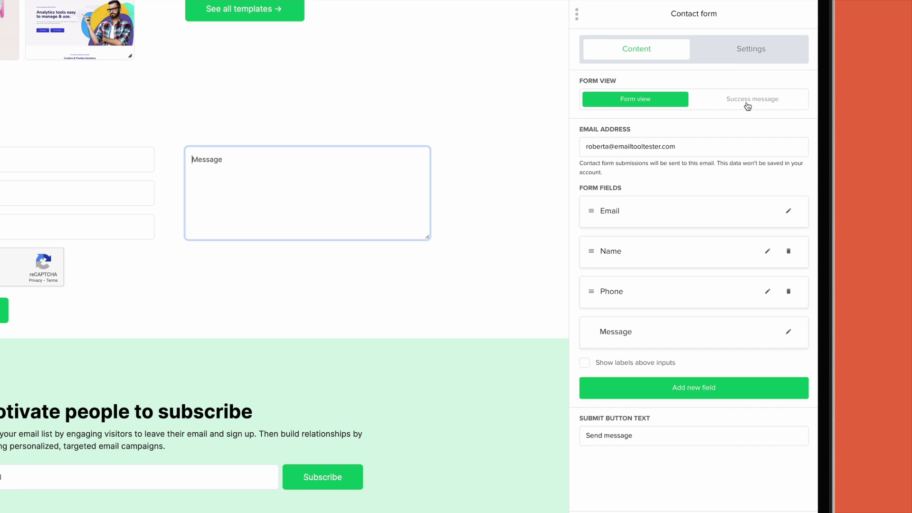
left_click(748, 101)
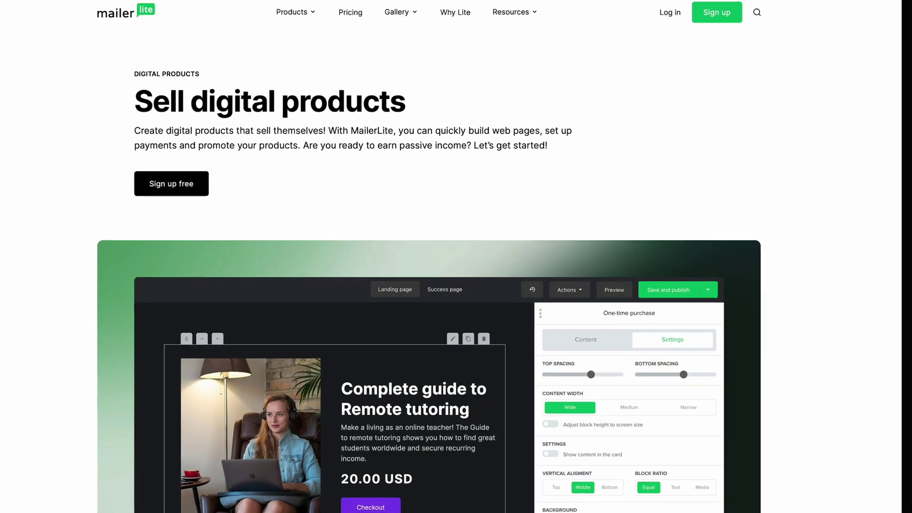
Scroll through the mailerlite.com Sell digital products page.
scroll(878, 511, "down", 9)
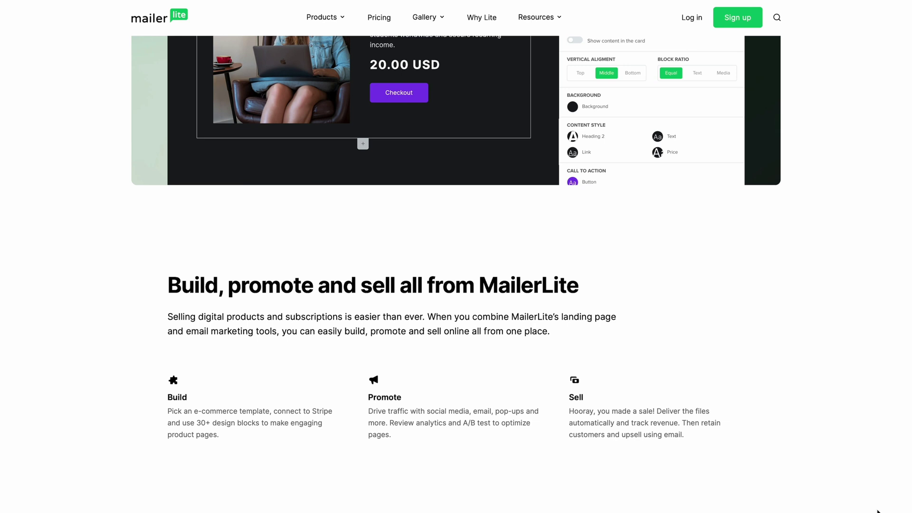
scroll(878, 511, "down", 10)
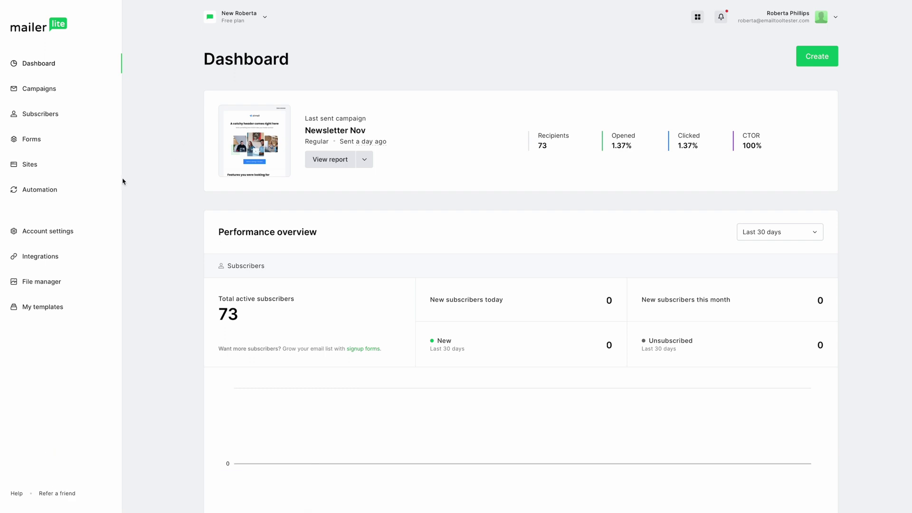
Start a new automation workflow and browse its list of trigger options.
left_click(54, 194)
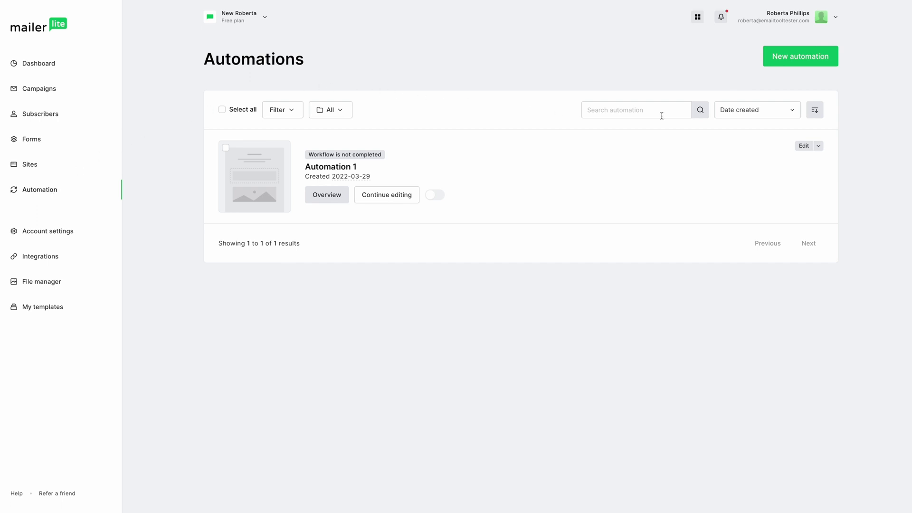
left_click(791, 58)
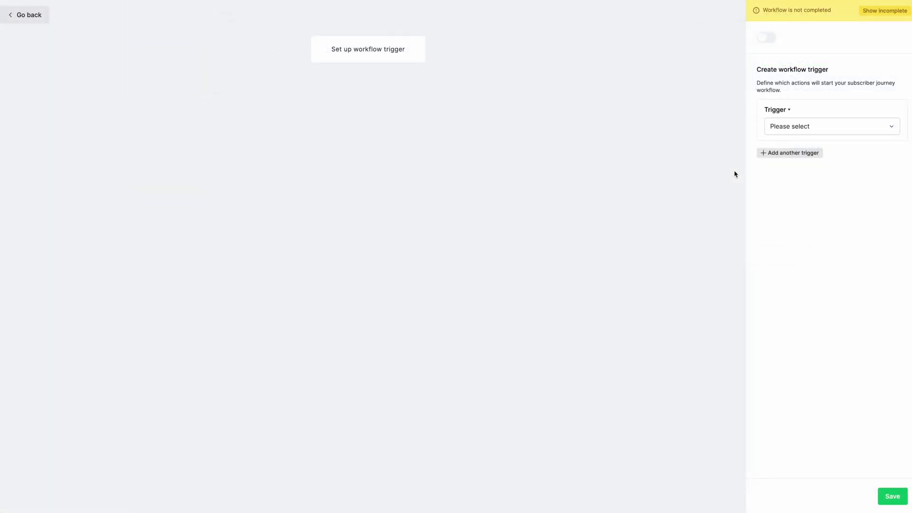
left_click(797, 130)
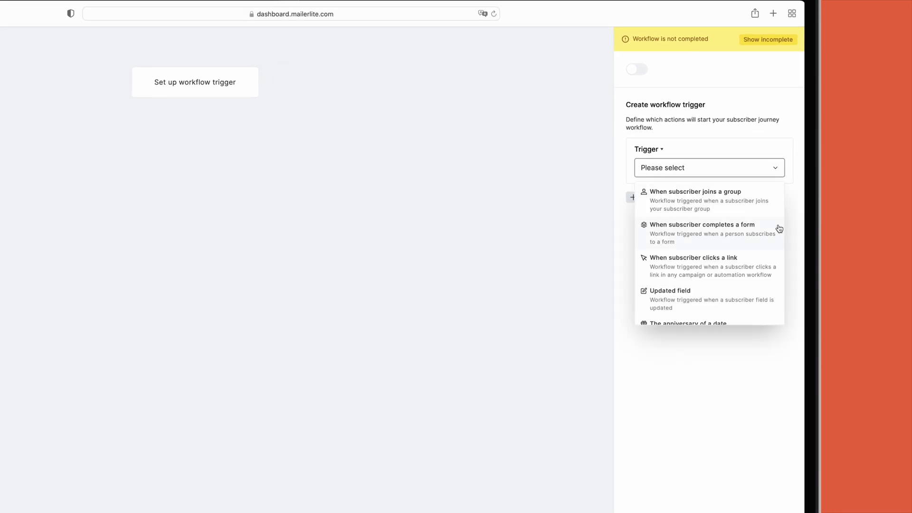
scroll(779, 229, "down", 3)
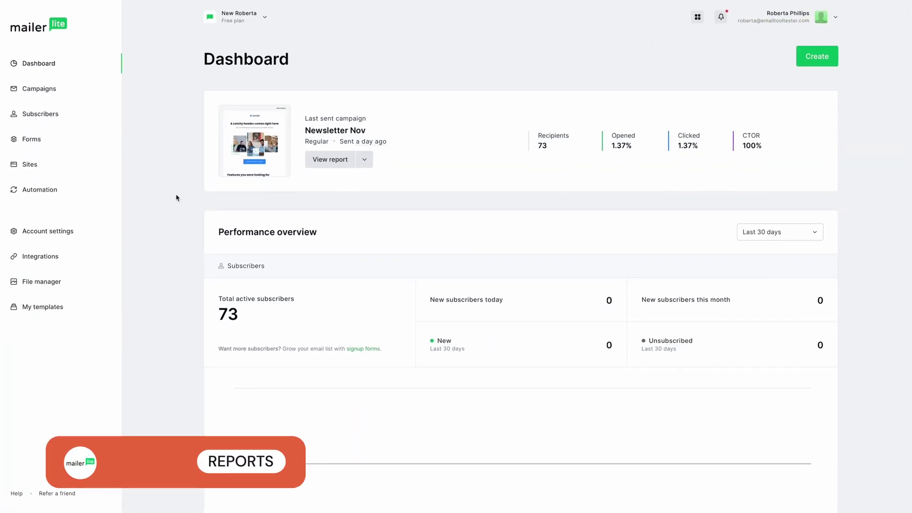
Open the Newsletter Nov report from the Campaigns list.
left_click(41, 89)
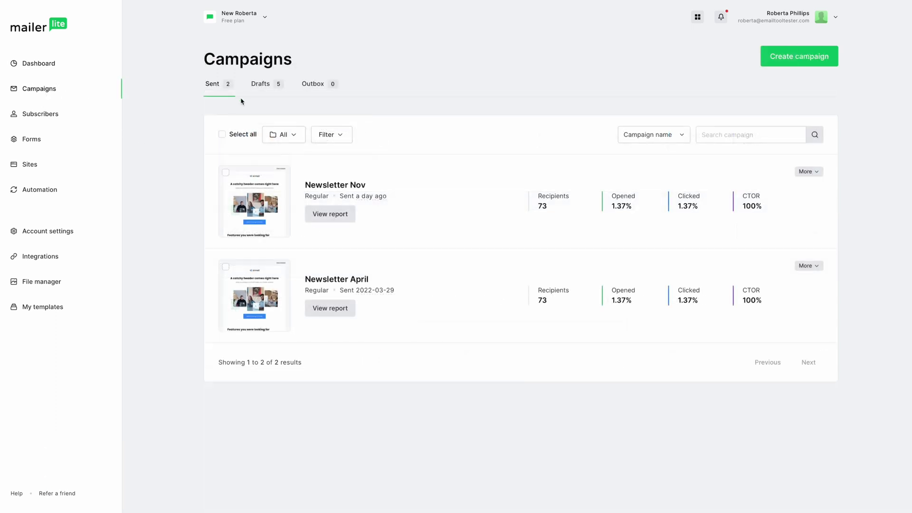
left_click(328, 213)
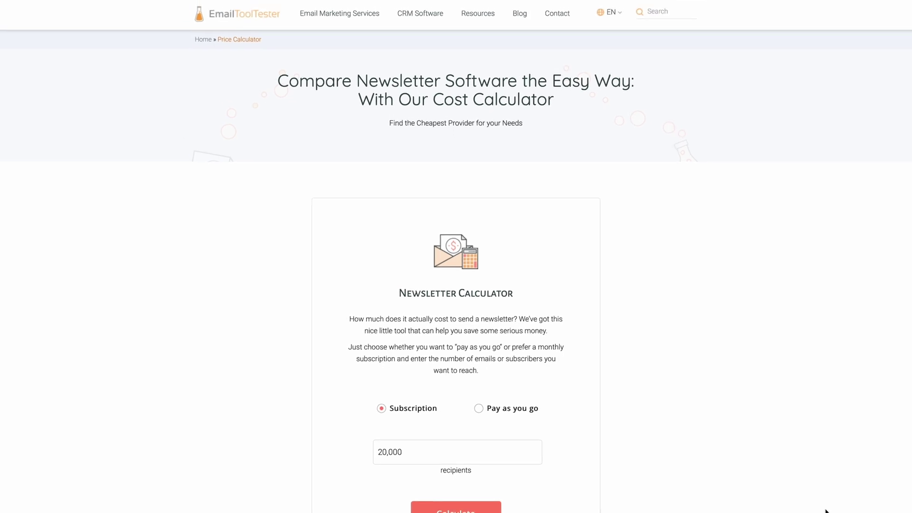
Scroll the 20,000-recipient subscription results to find MailerLite's Growing Business plan at $119.00.
scroll(825, 511, "down", 5)
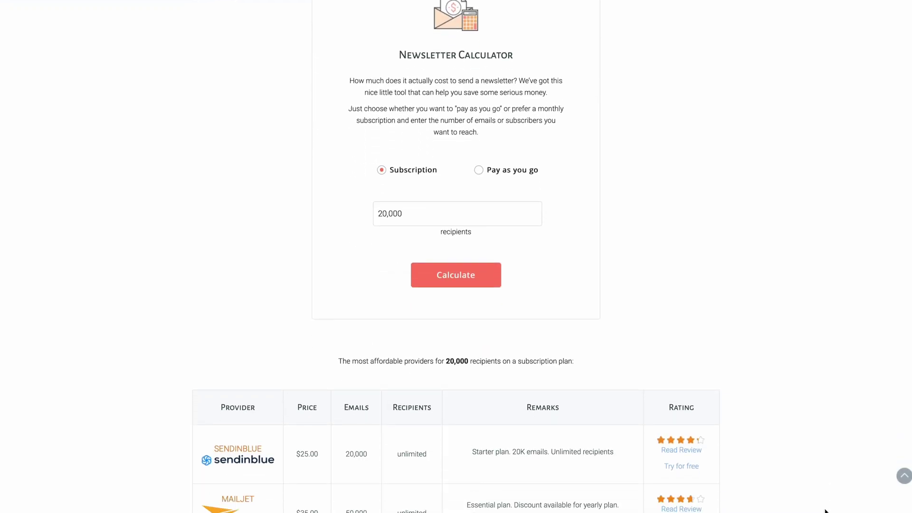
scroll(826, 511, "down", 6)
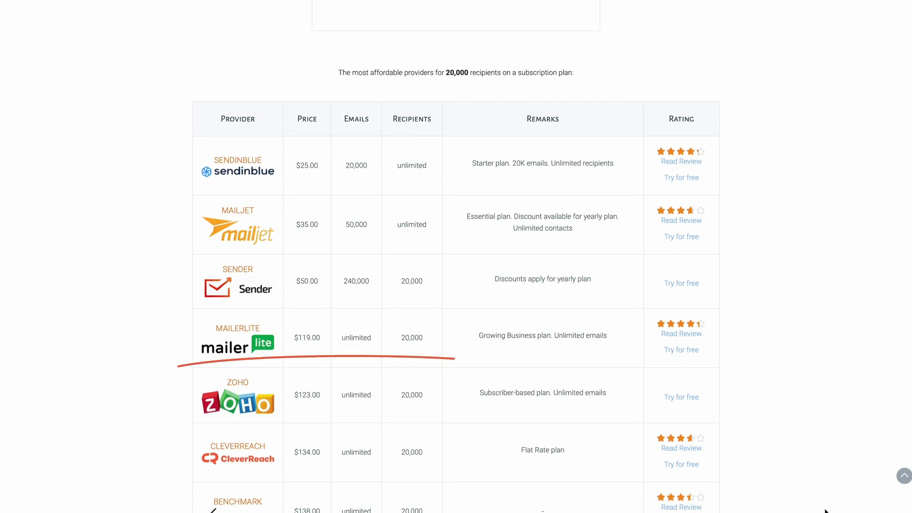
scroll(825, 511, "down", 5)
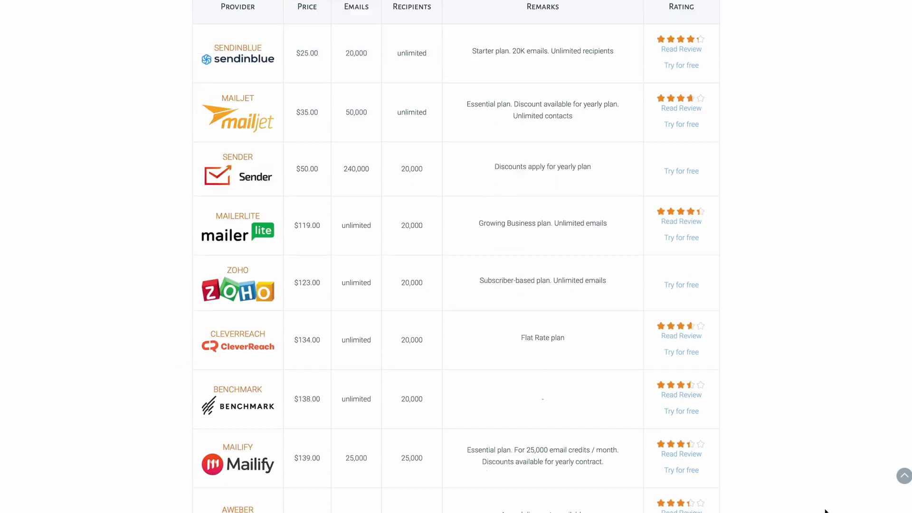
scroll(825, 511, "down", 8)
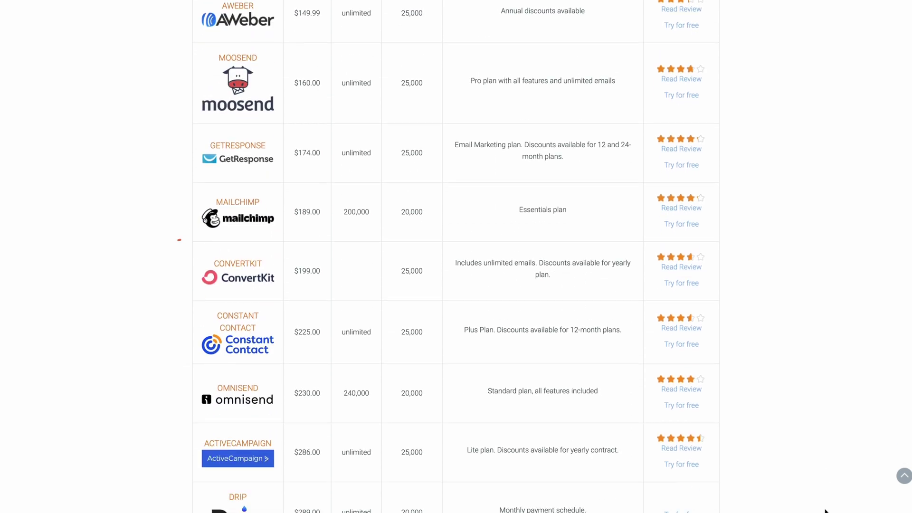